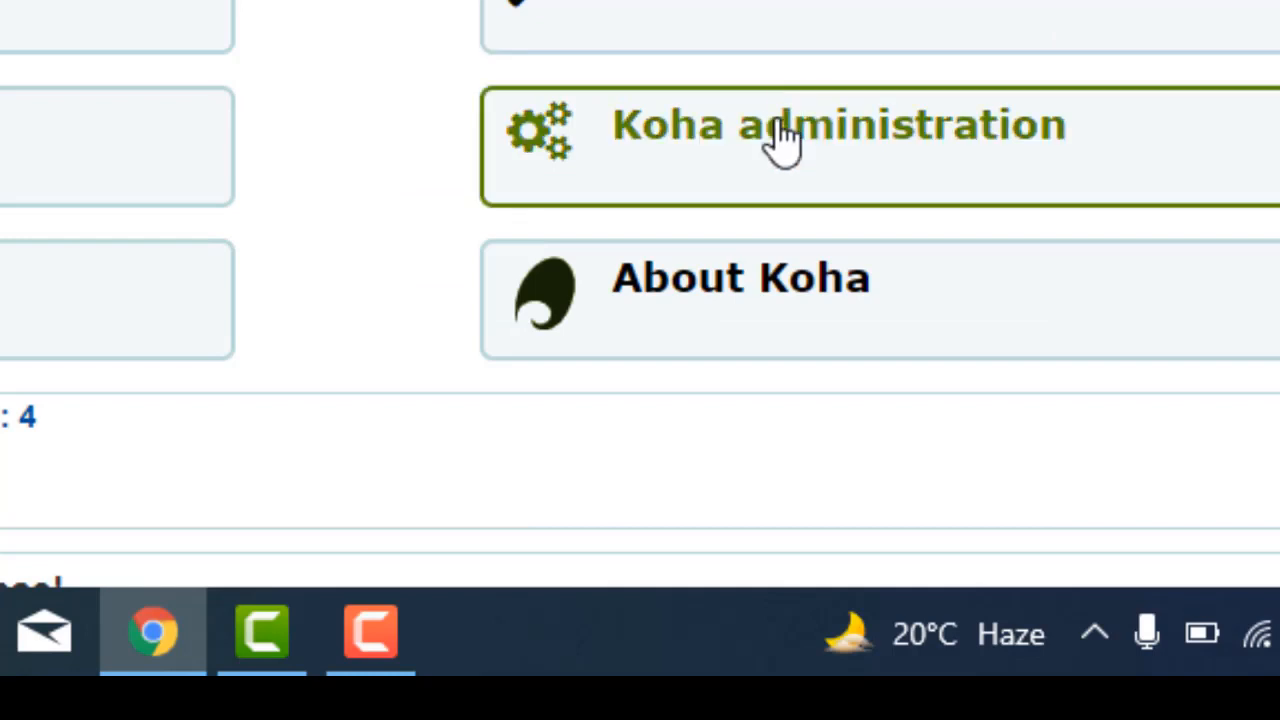
In the MARC bibliographic framework administration, add a new framework with code 123 and description LIbrary123.
{"action": "left_click", "coordinate": [780, 140]}
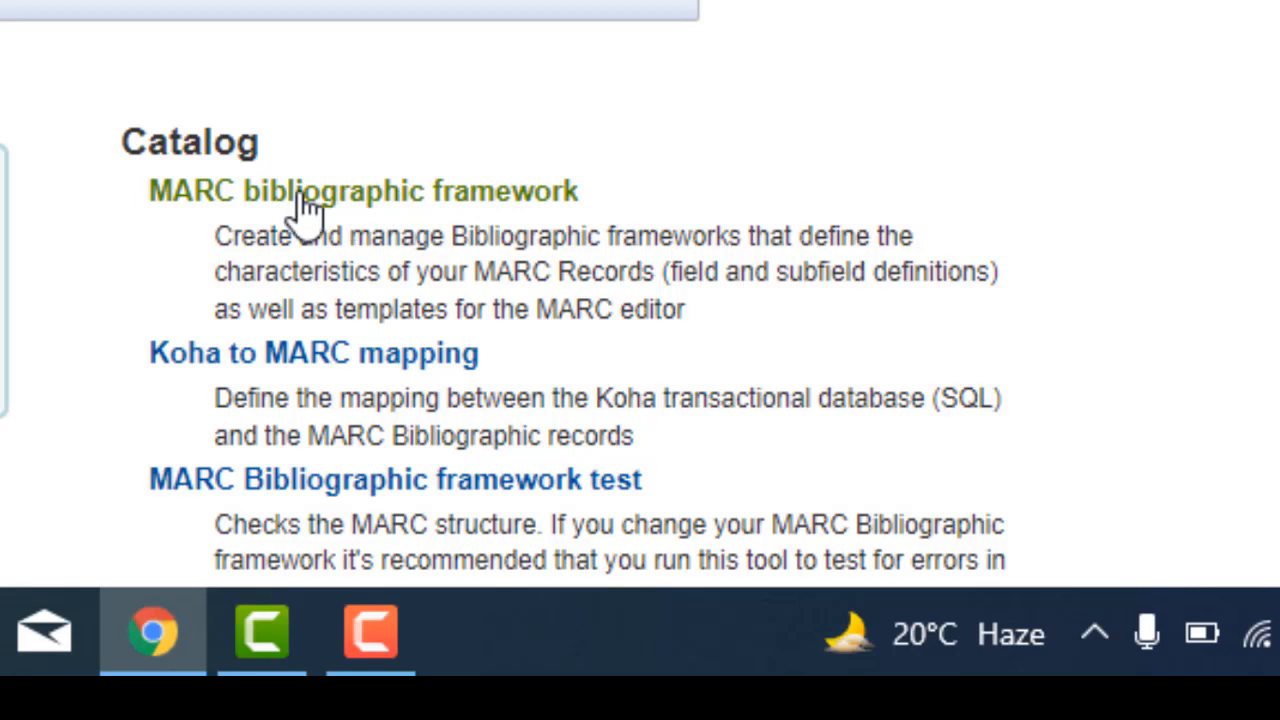
{"action": "left_click", "coordinate": [410, 205]}
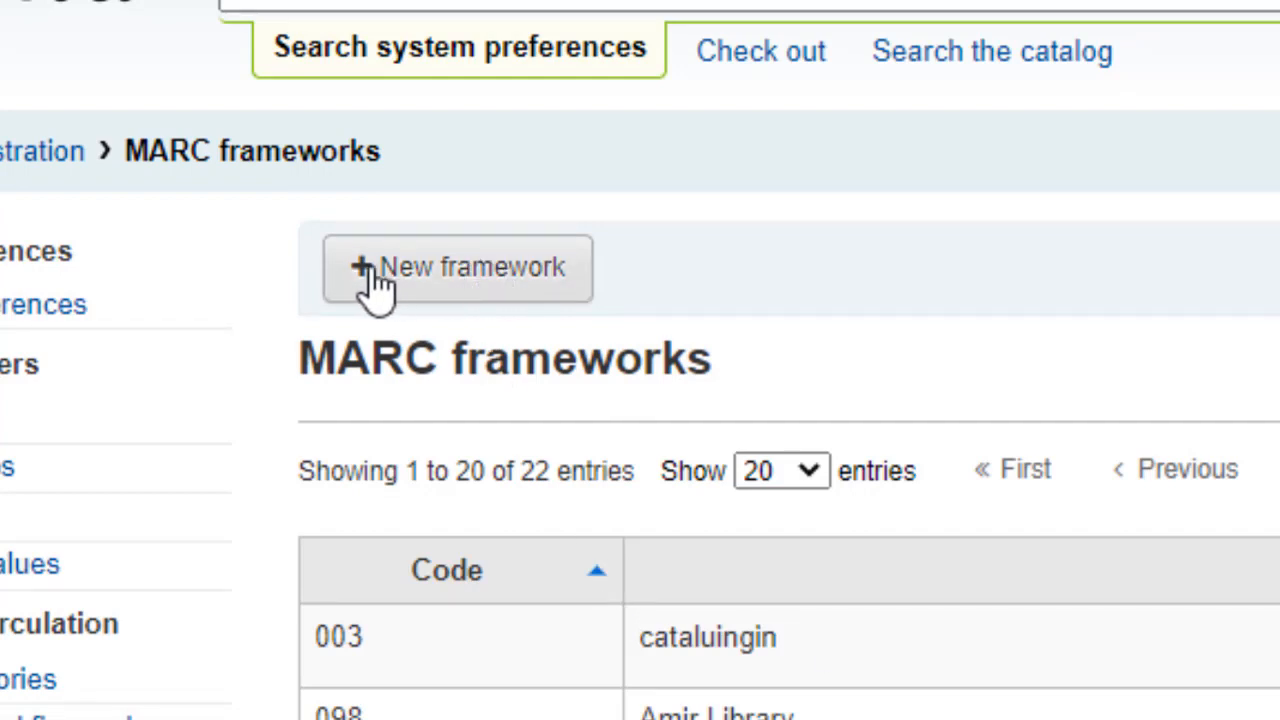
{"action": "left_click", "coordinate": [455, 280]}
{"action": "left_click", "coordinate": [594, 371]}
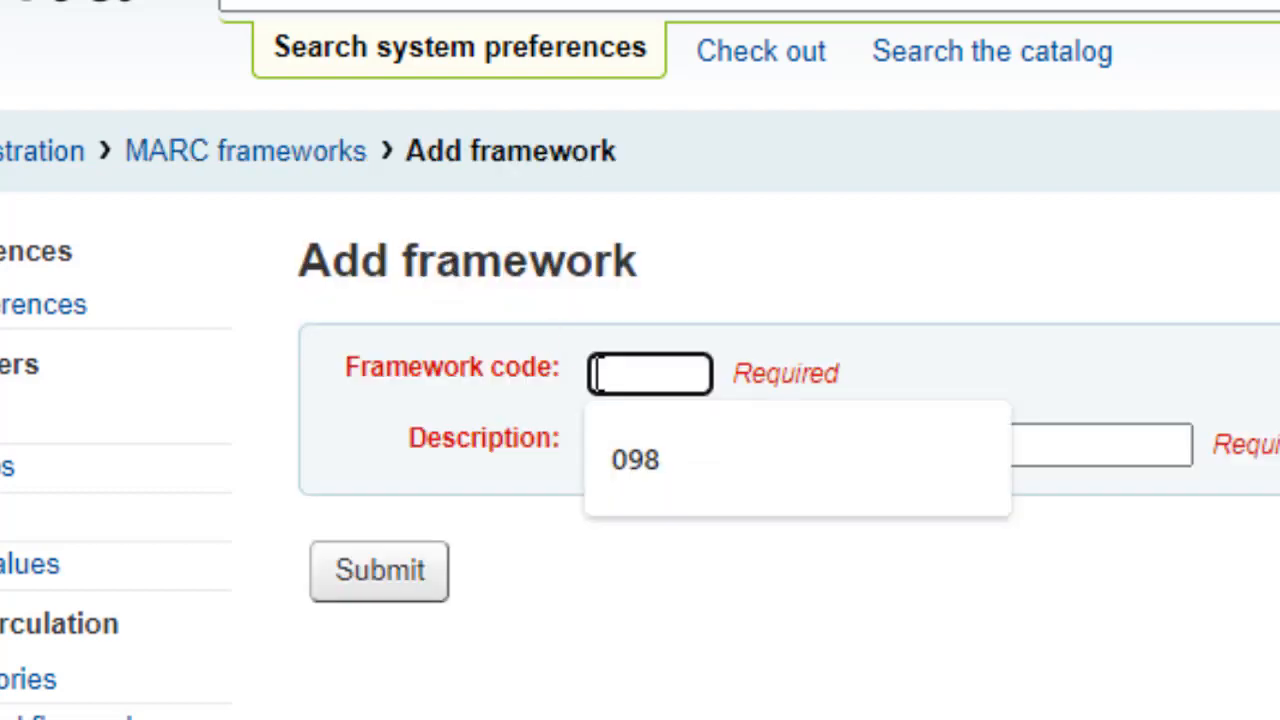
{"action": "type", "text": "123"}
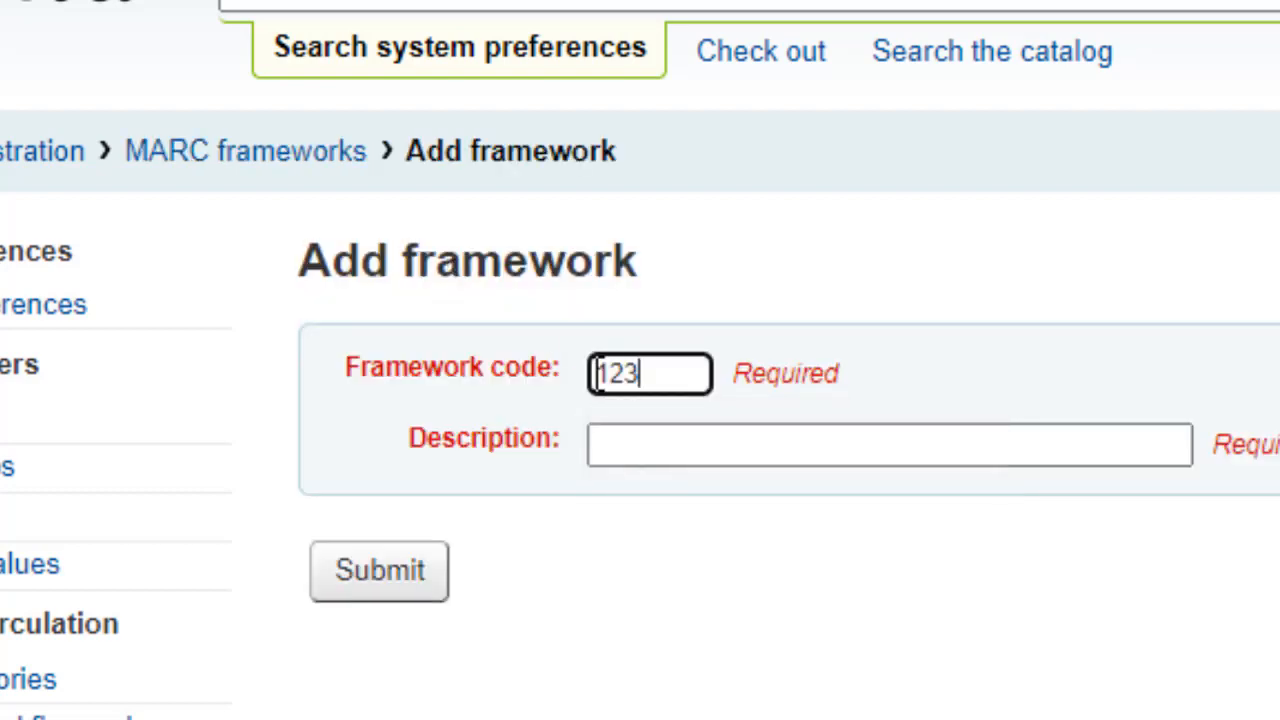
{"action": "left_click", "coordinate": [656, 441]}
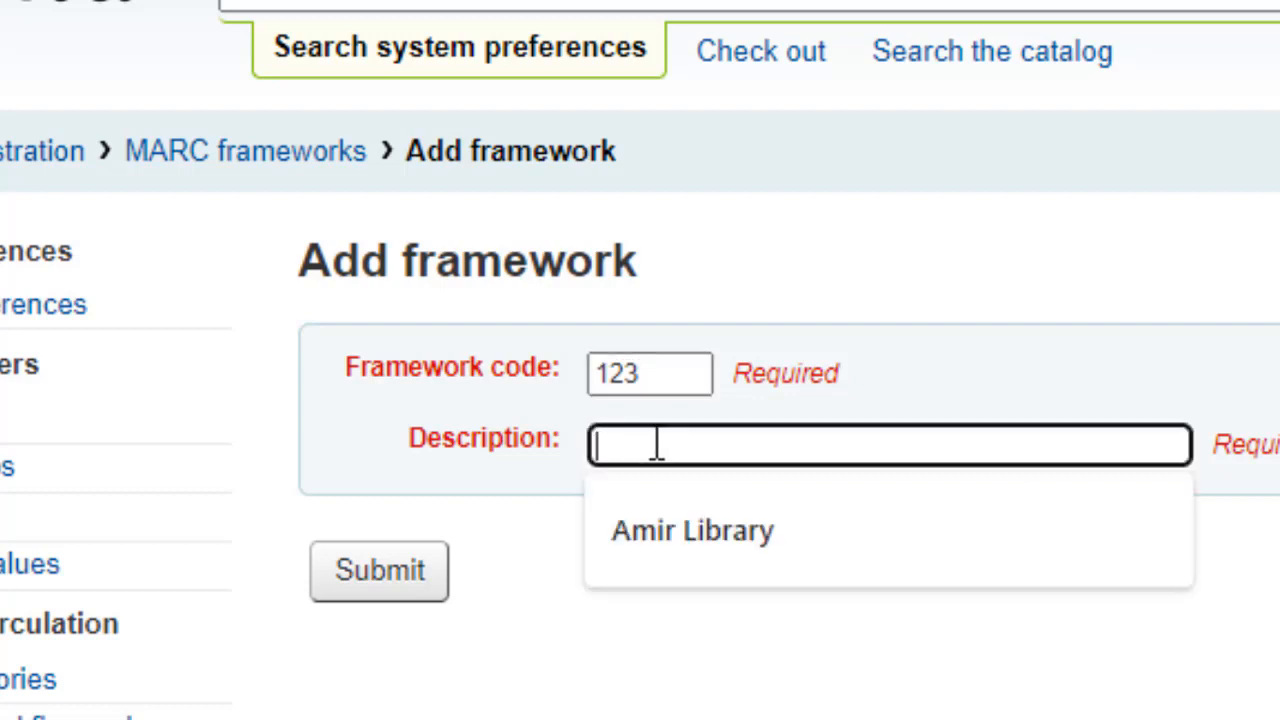
{"action": "type", "text": "LIbrary"}
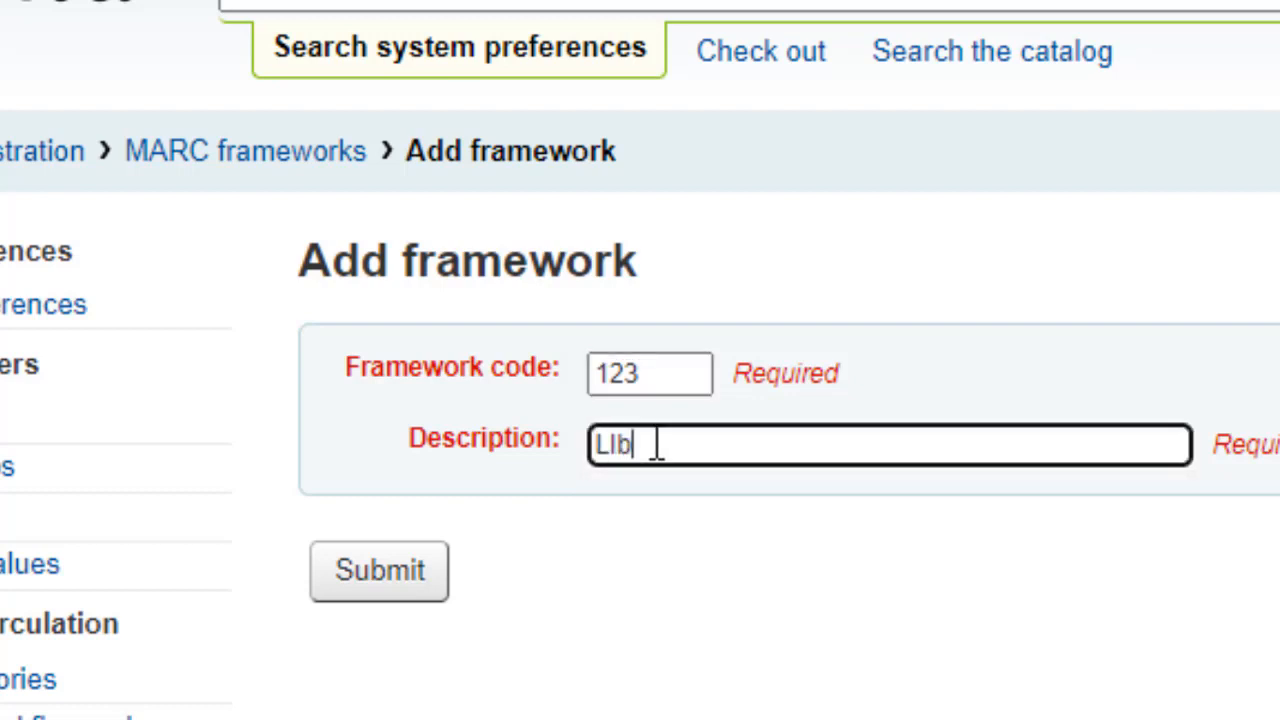
{"action": "type", "text": "123"}
{"action": "left_click", "coordinate": [410, 585]}
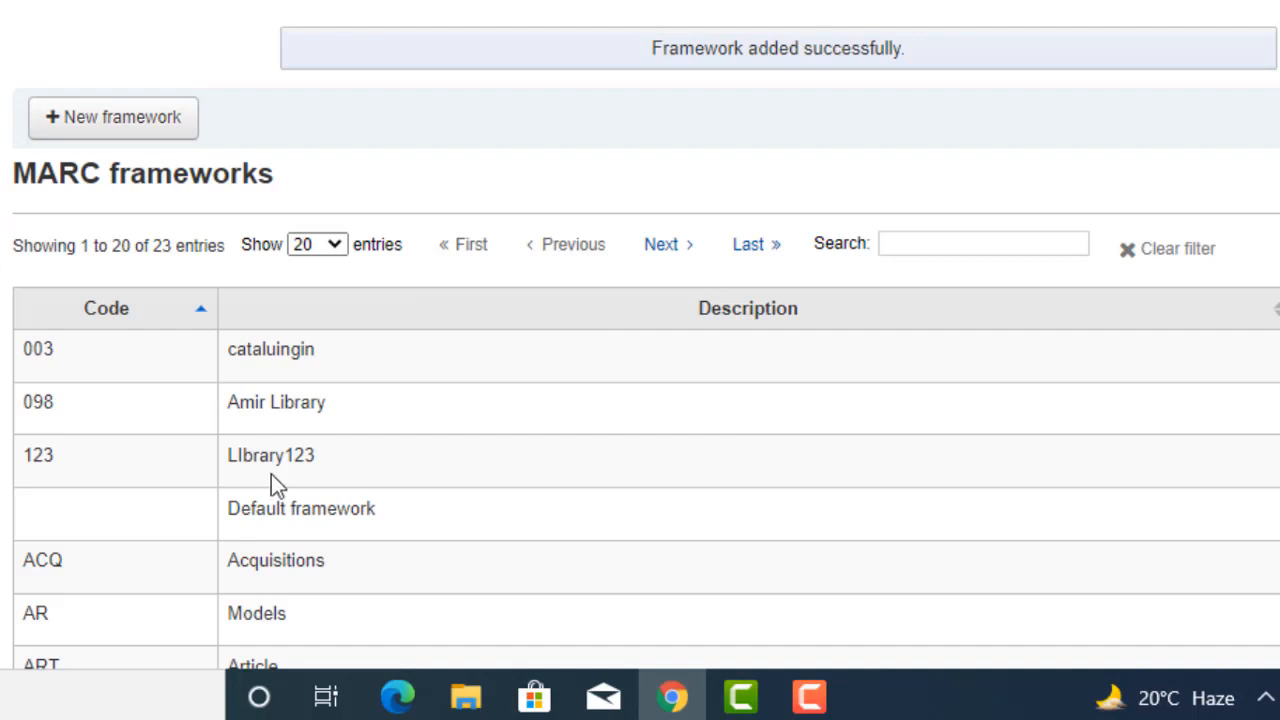
Open the structure import dialog for the LIbrary123 framework.
{"action": "double_click", "coordinate": [29, 457]}
{"action": "left_click_drag", "start_coordinate": [190, 466], "coordinate": [422, 465]}
{"action": "left_click_drag", "start_coordinate": [695, 470], "coordinate": [1279, 458]}
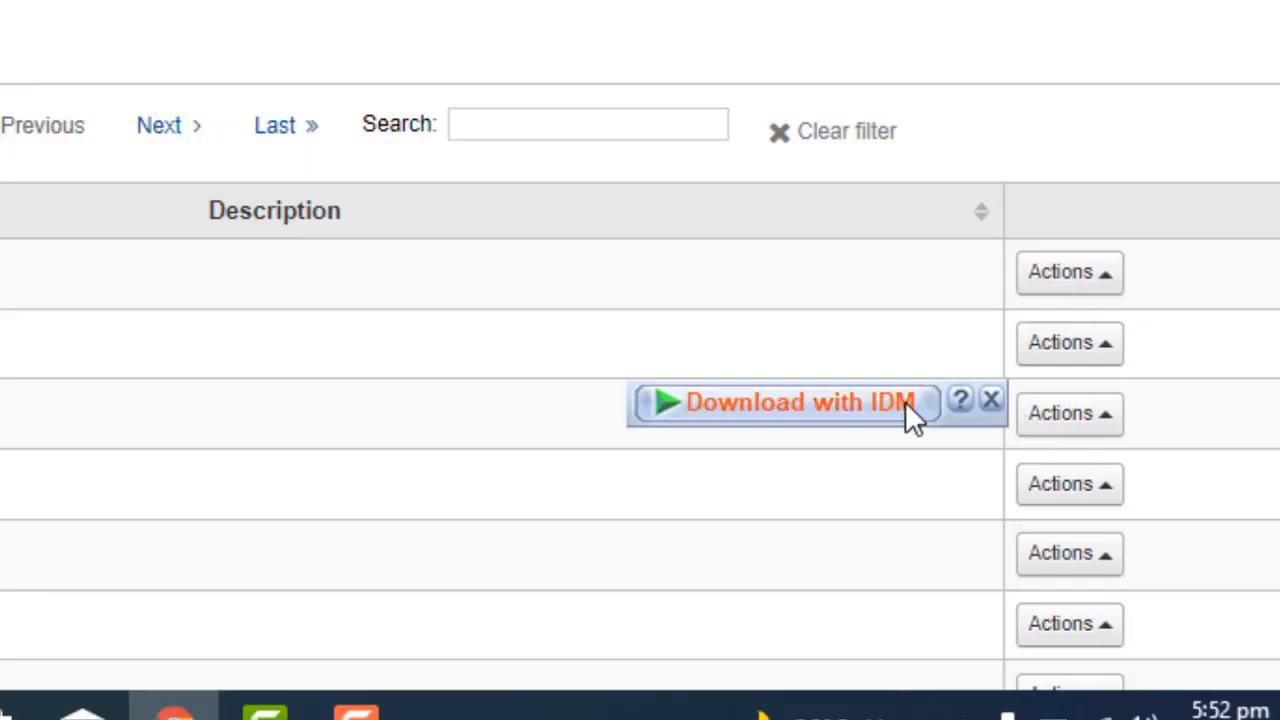
{"action": "left_click", "coordinate": [1108, 418]}
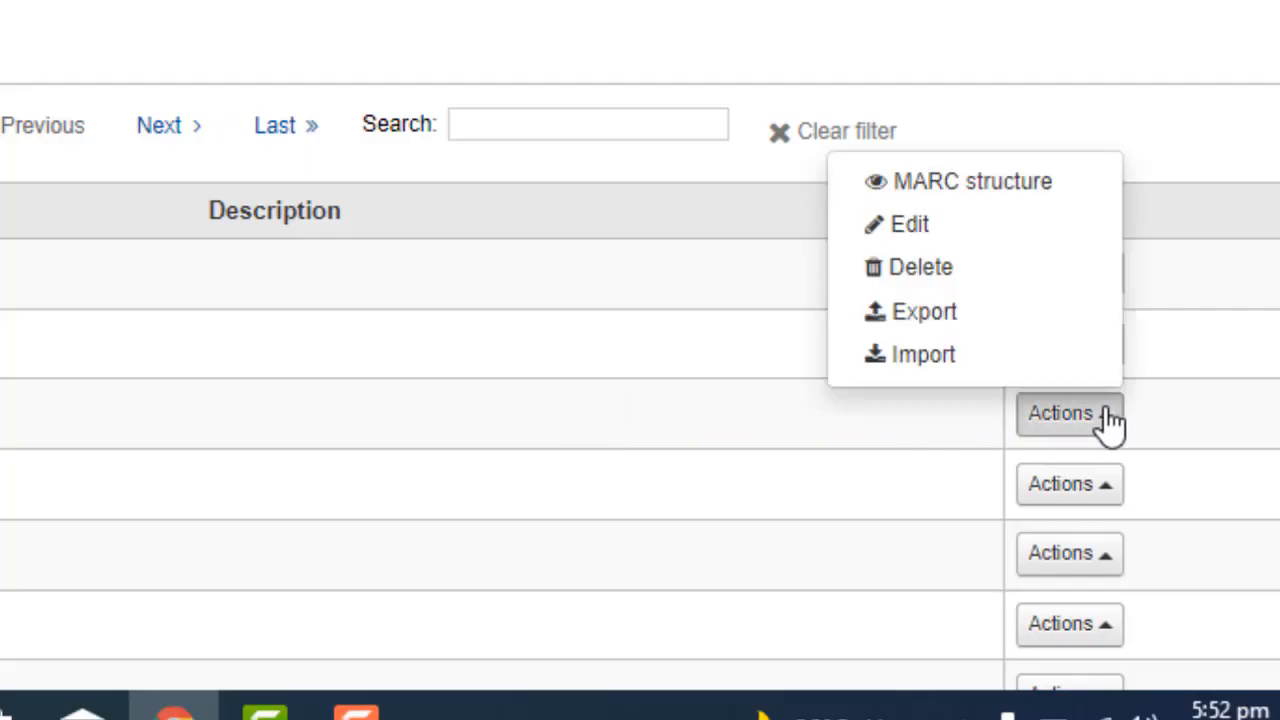
{"action": "left_click", "coordinate": [925, 355]}
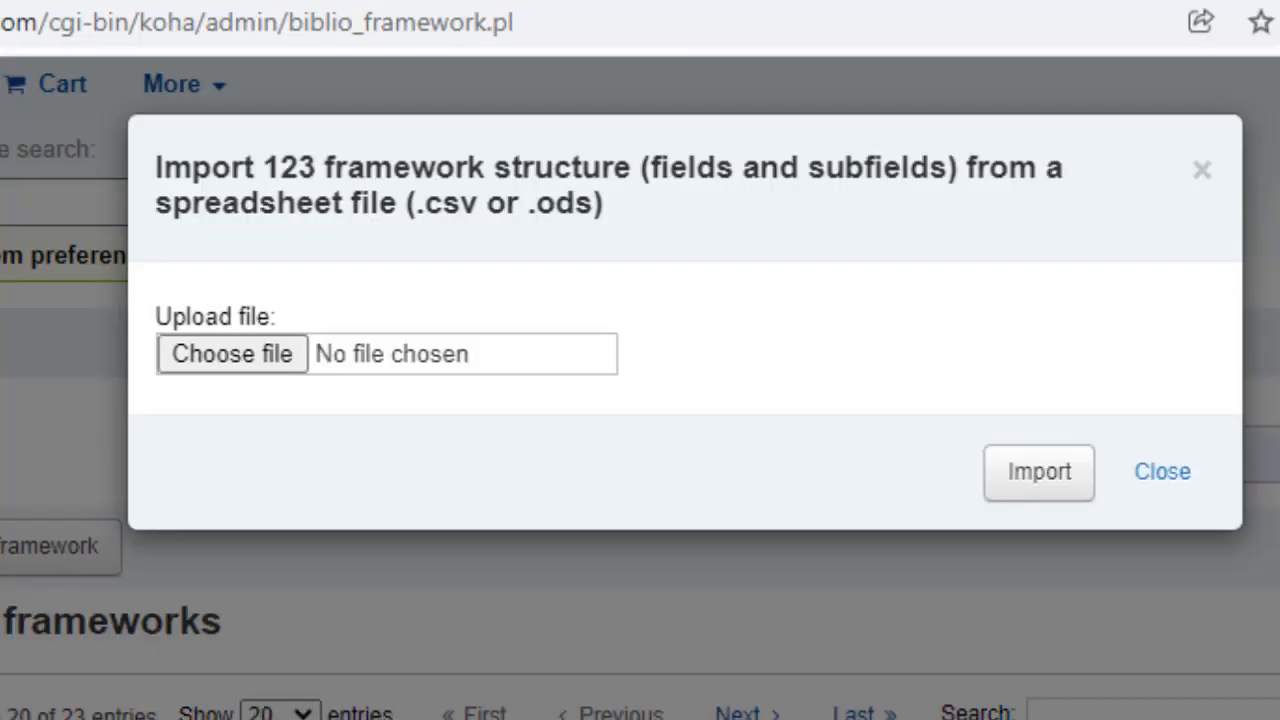
Import the Expample spreadsheet file from the Desktop into framework 123, confirming replacement of its existing structure.
{"action": "left_click", "coordinate": [250, 366]}
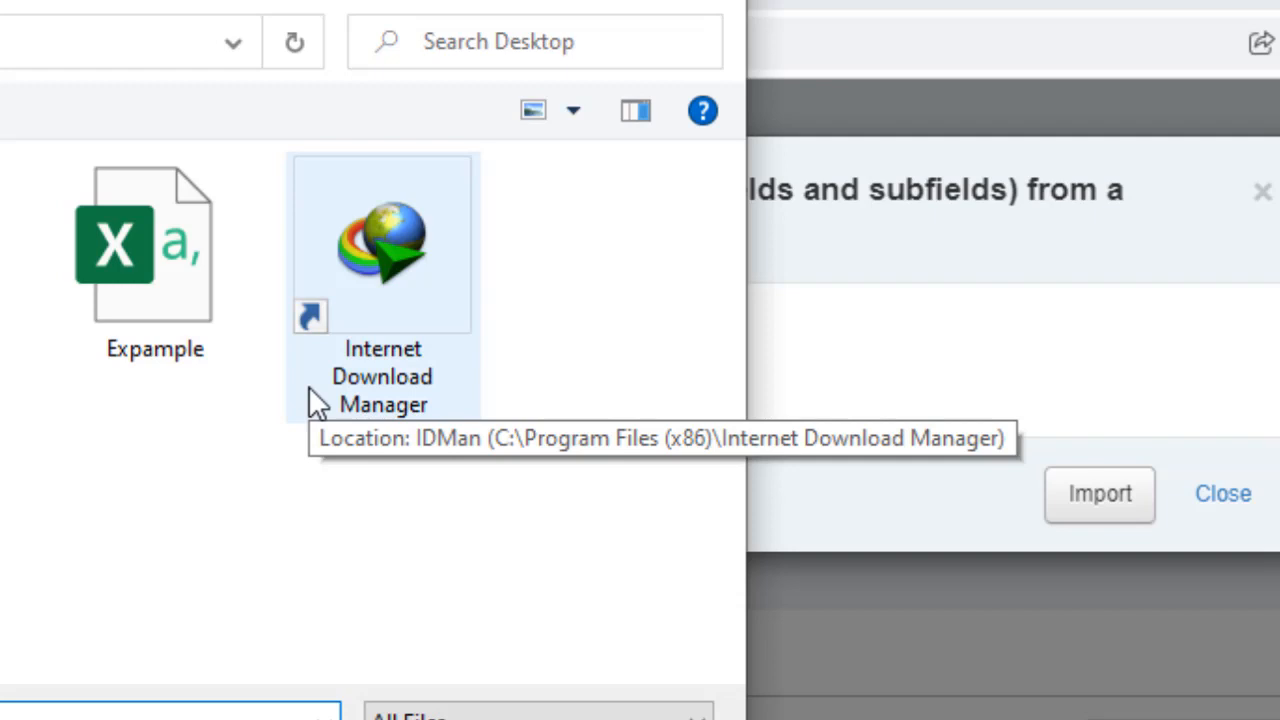
{"action": "left_click", "coordinate": [178, 308]}
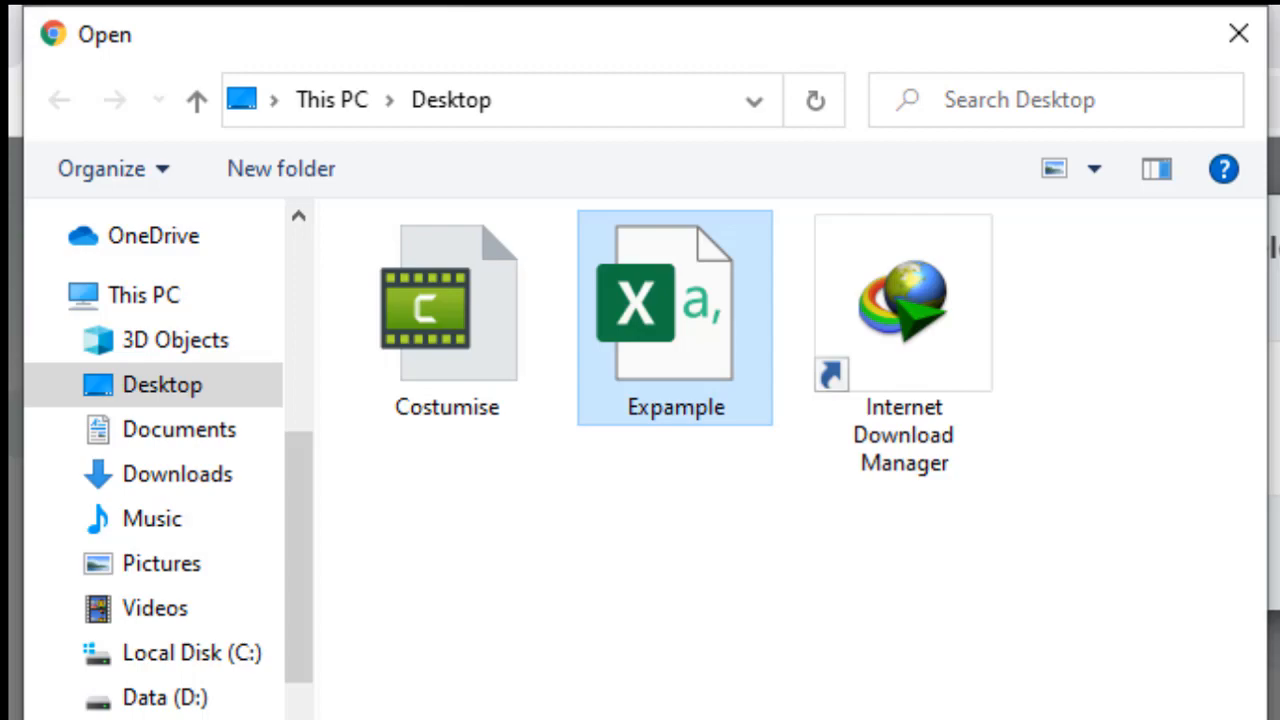
{"action": "key", "text": "Return"}
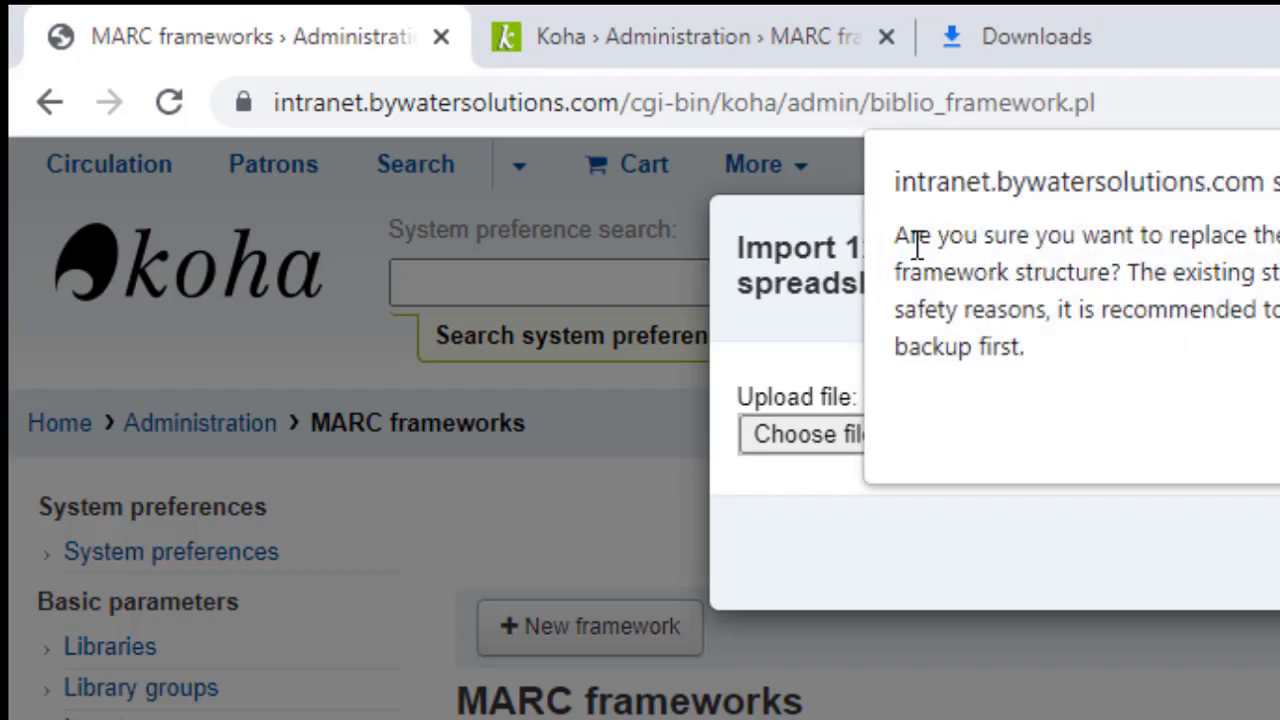
{"action": "left_click_drag", "start_coordinate": [909, 236], "coordinate": [1077, 236]}
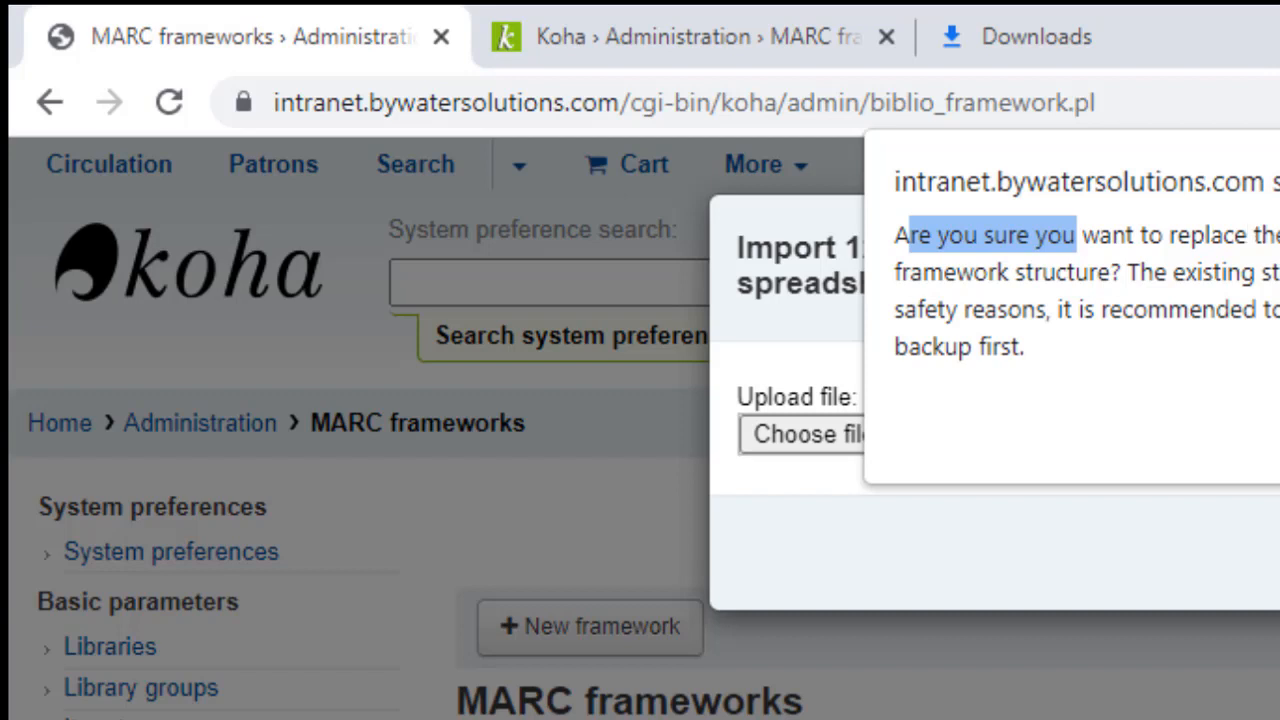
{"action": "left_click", "coordinate": [1279, 437]}
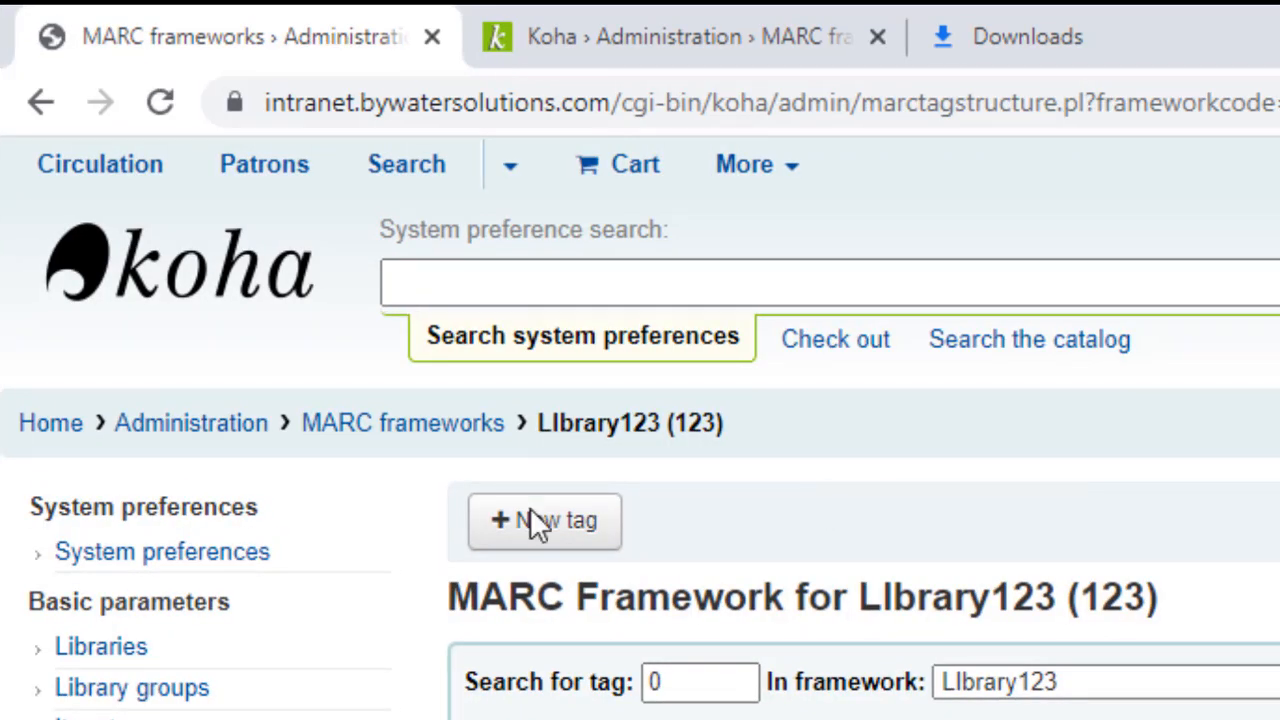
Return to the Koha home page and start a new catalog record using the LIbrary123 framework.
{"action": "left_click", "coordinate": [215, 290]}
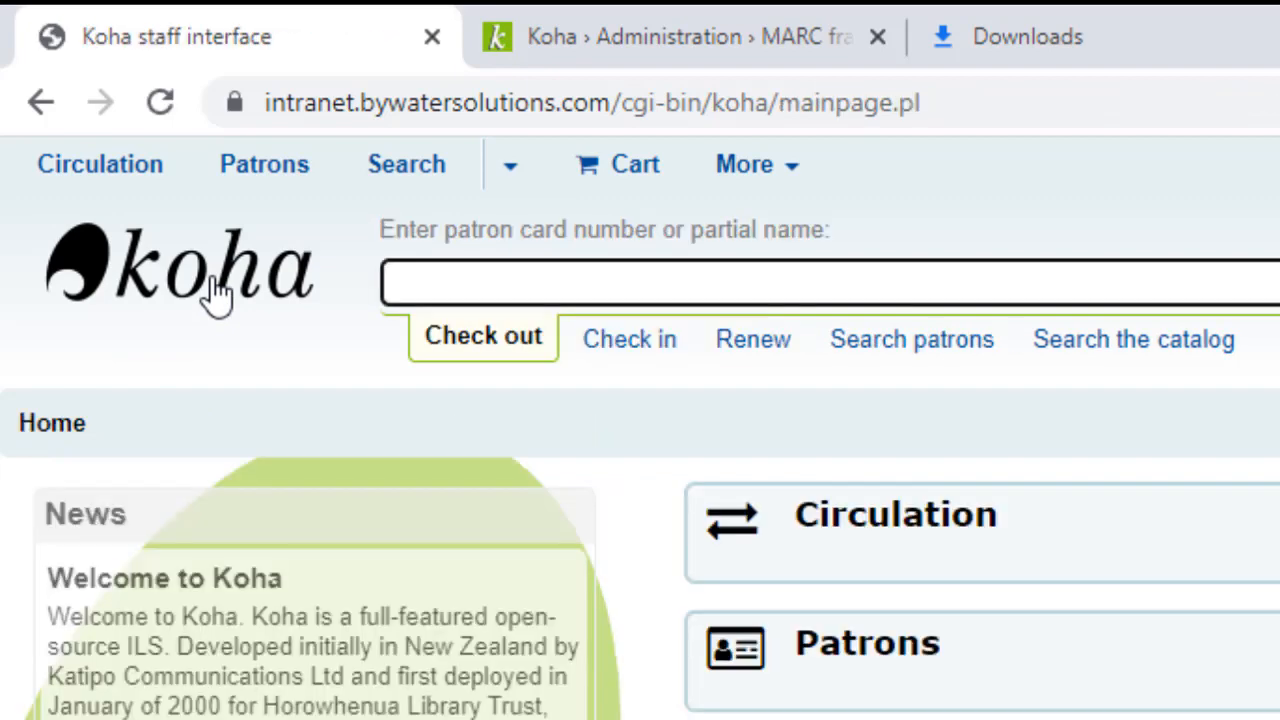
{"action": "left_click", "coordinate": [453, 134]}
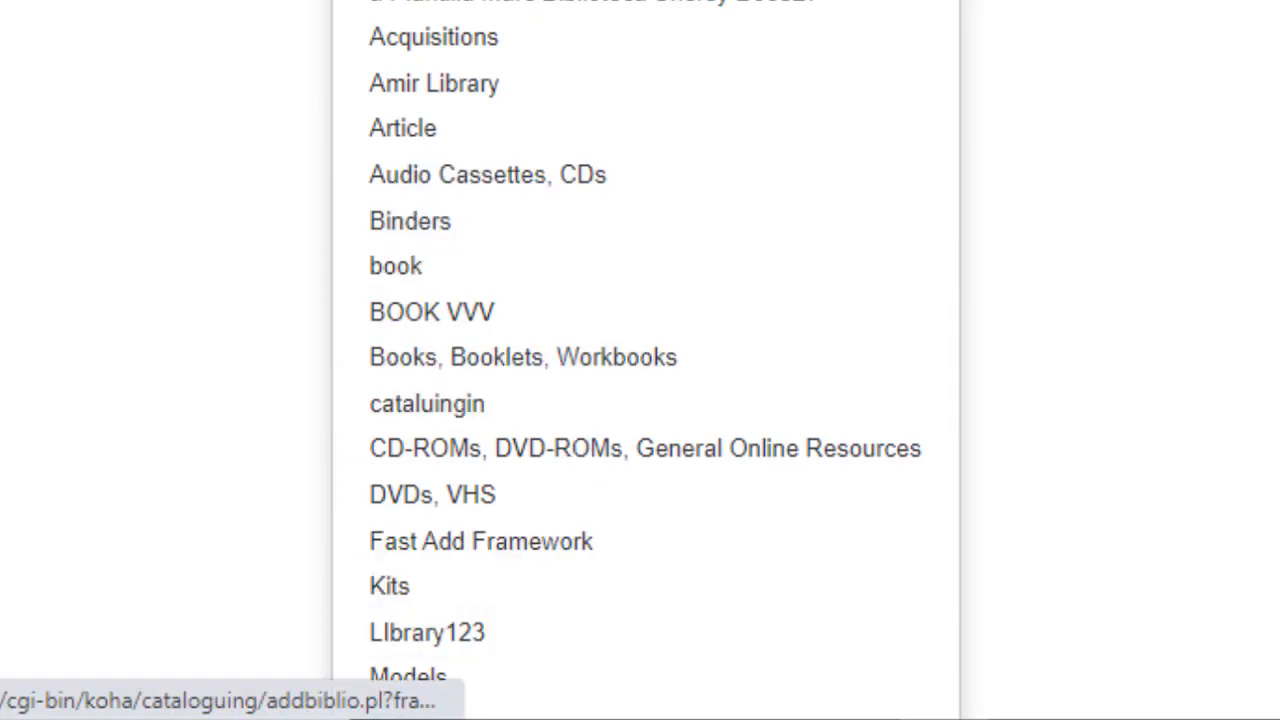
{"action": "scroll", "coordinate": [645, 360], "scroll_direction": "down", "scroll_amount": 3}
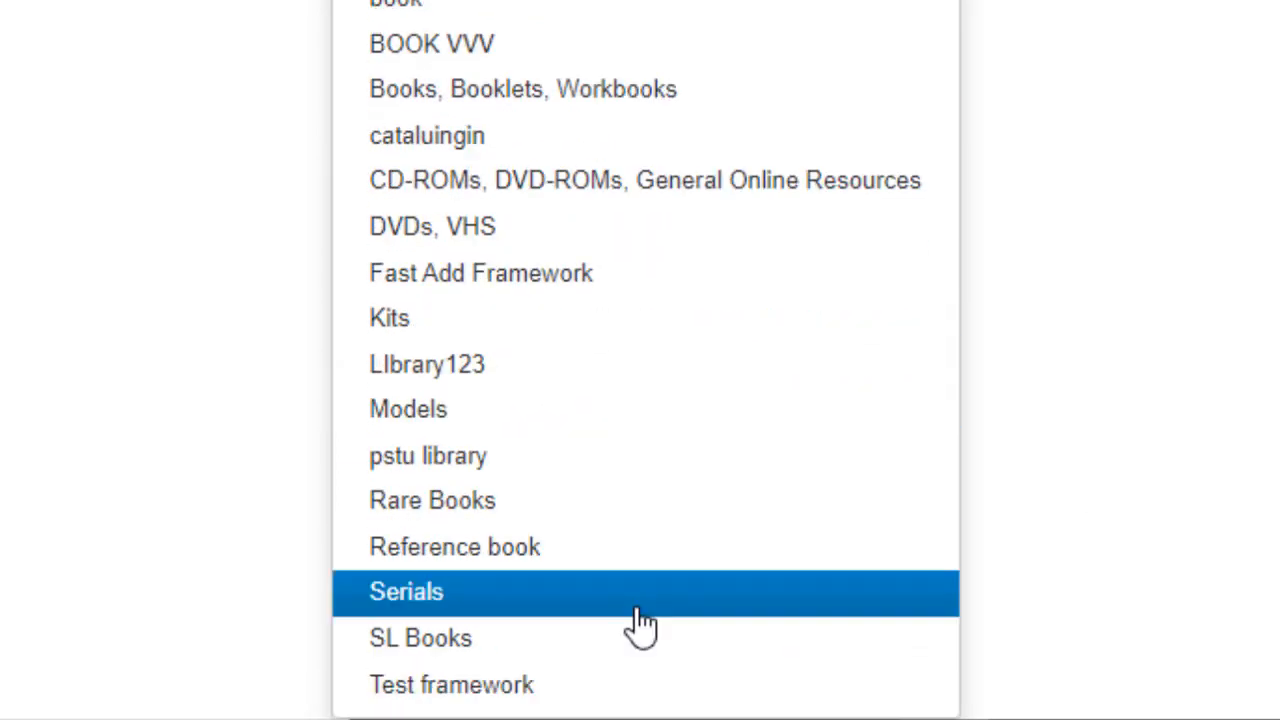
{"action": "left_click", "coordinate": [540, 380]}
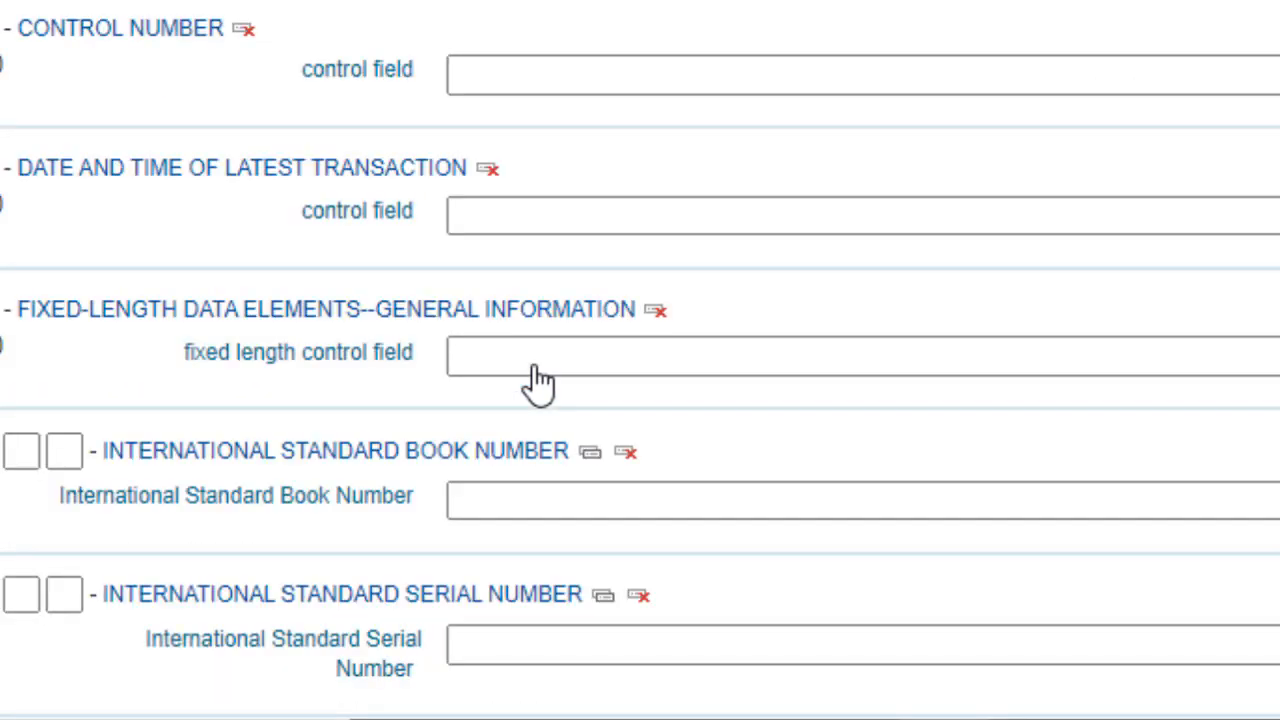
Examine the tags and subfields that the LIbrary123 framework offers in the new record form, from 000 to 942.
{"action": "scroll", "coordinate": [640, 400], "scroll_direction": "down", "scroll_amount": 3}
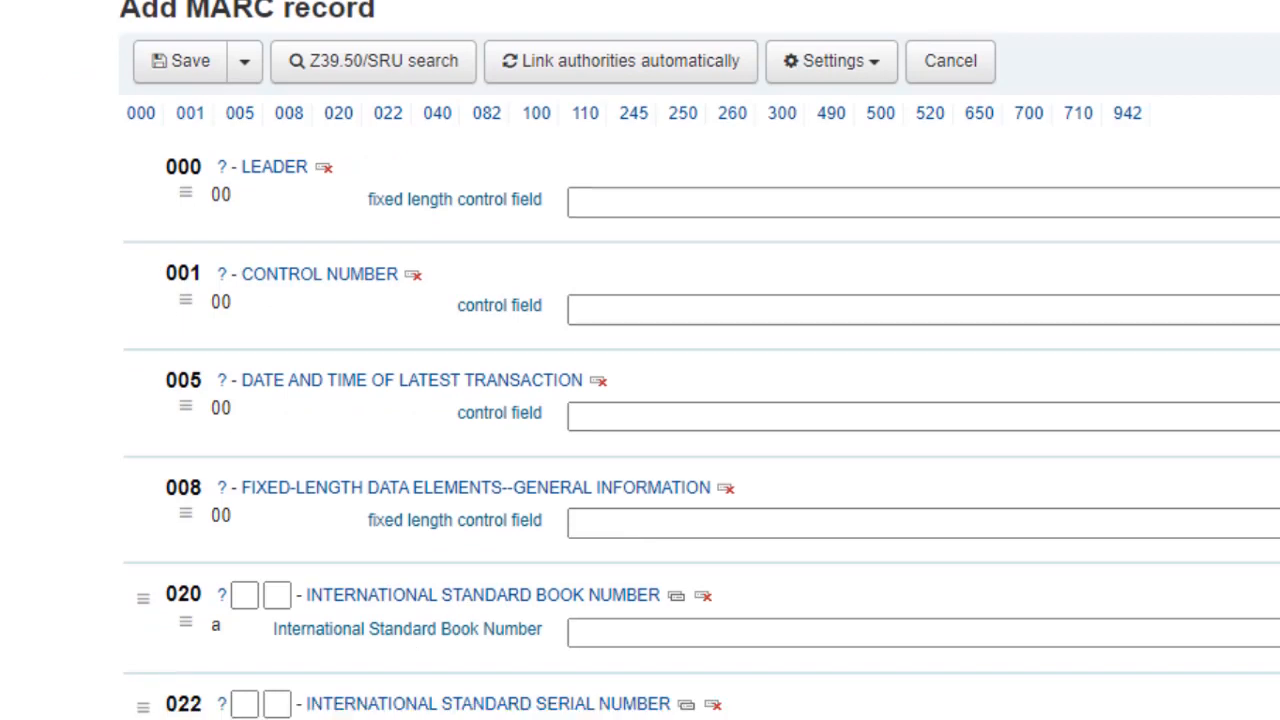
{"action": "scroll", "coordinate": [640, 400], "scroll_direction": "down", "scroll_amount": 1}
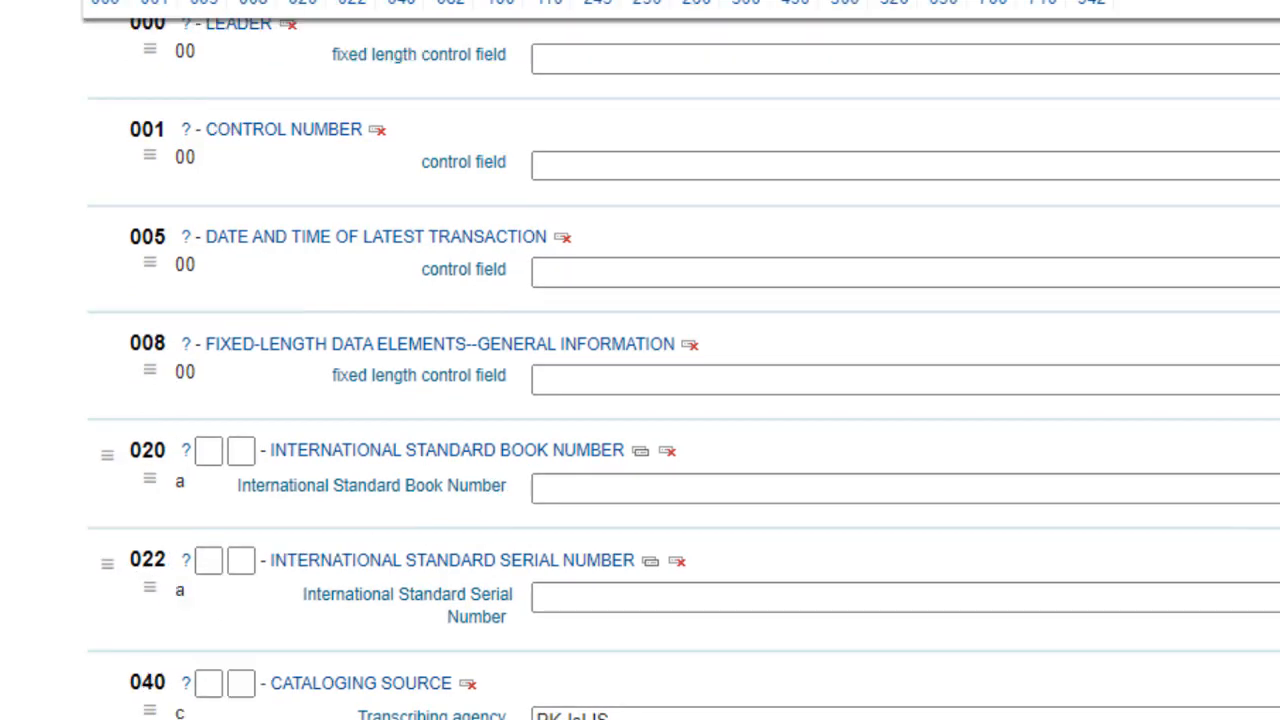
{"action": "scroll", "coordinate": [683, 369], "scroll_direction": "down", "scroll_amount": 4}
{"action": "scroll", "coordinate": [683, 369], "scroll_direction": "down", "scroll_amount": 3}
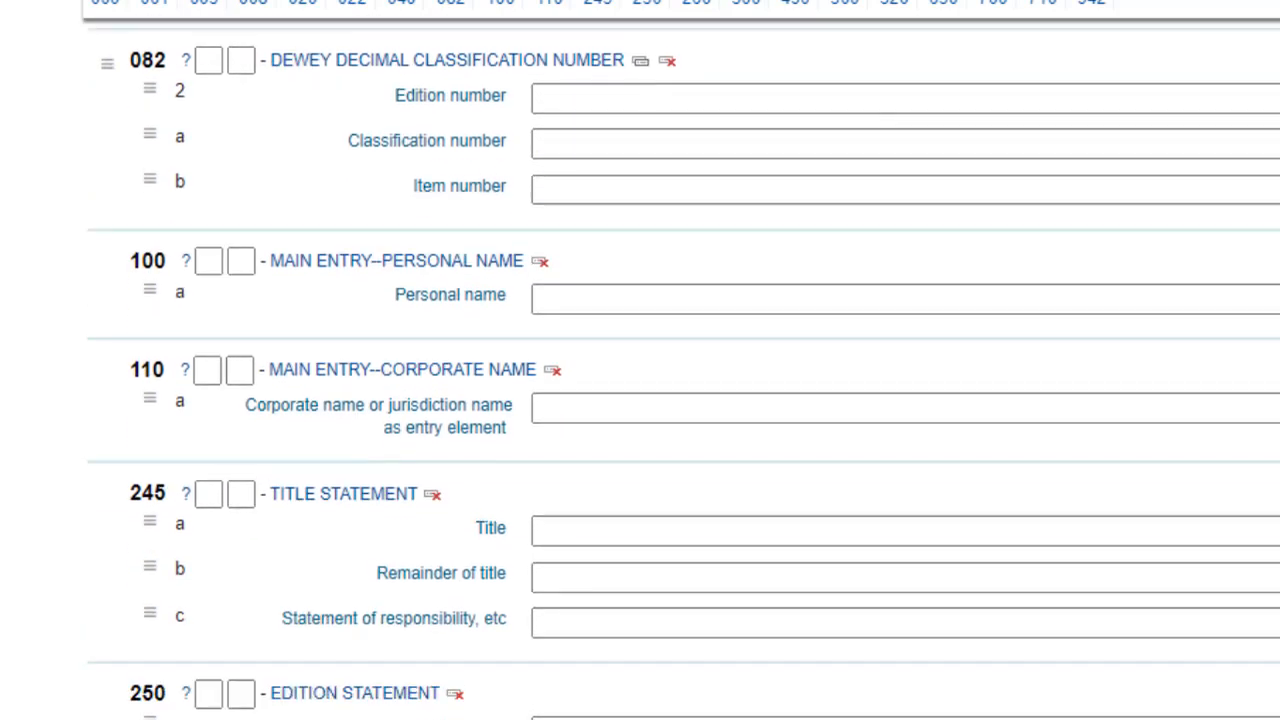
{"action": "left_click", "coordinate": [210, 255]}
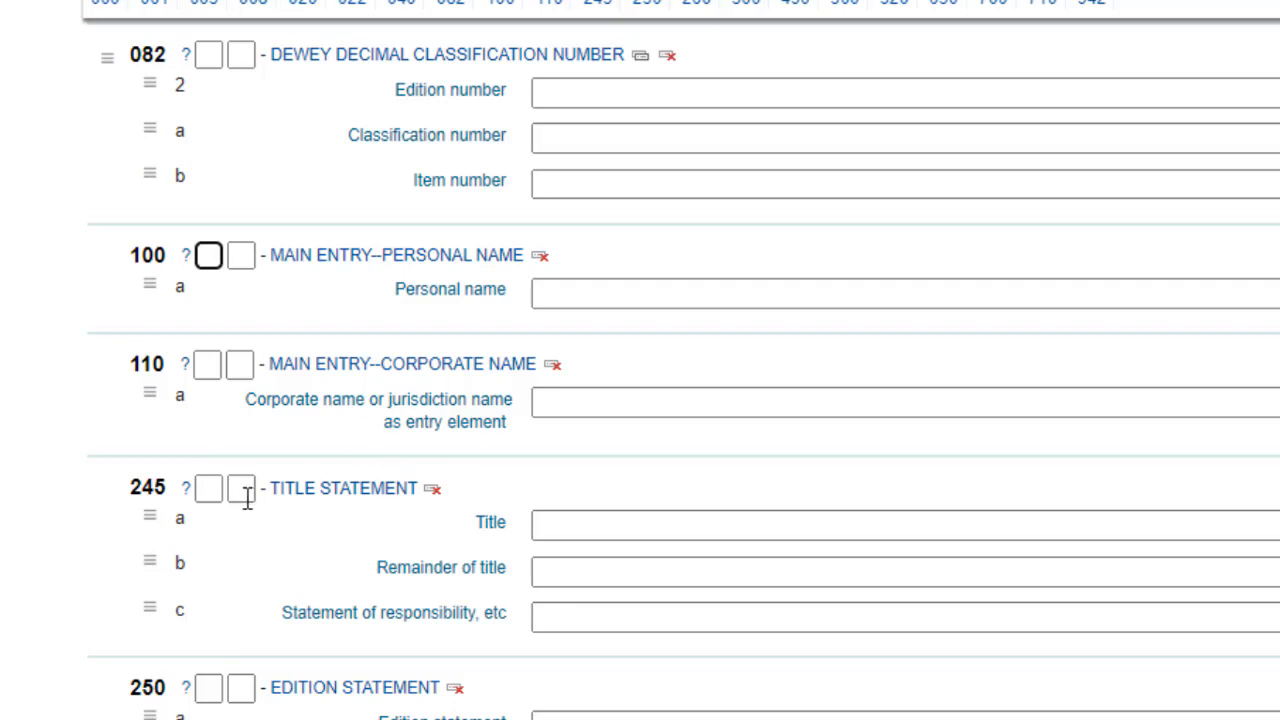
{"action": "scroll", "coordinate": [640, 360], "scroll_direction": "down", "scroll_amount": 5}
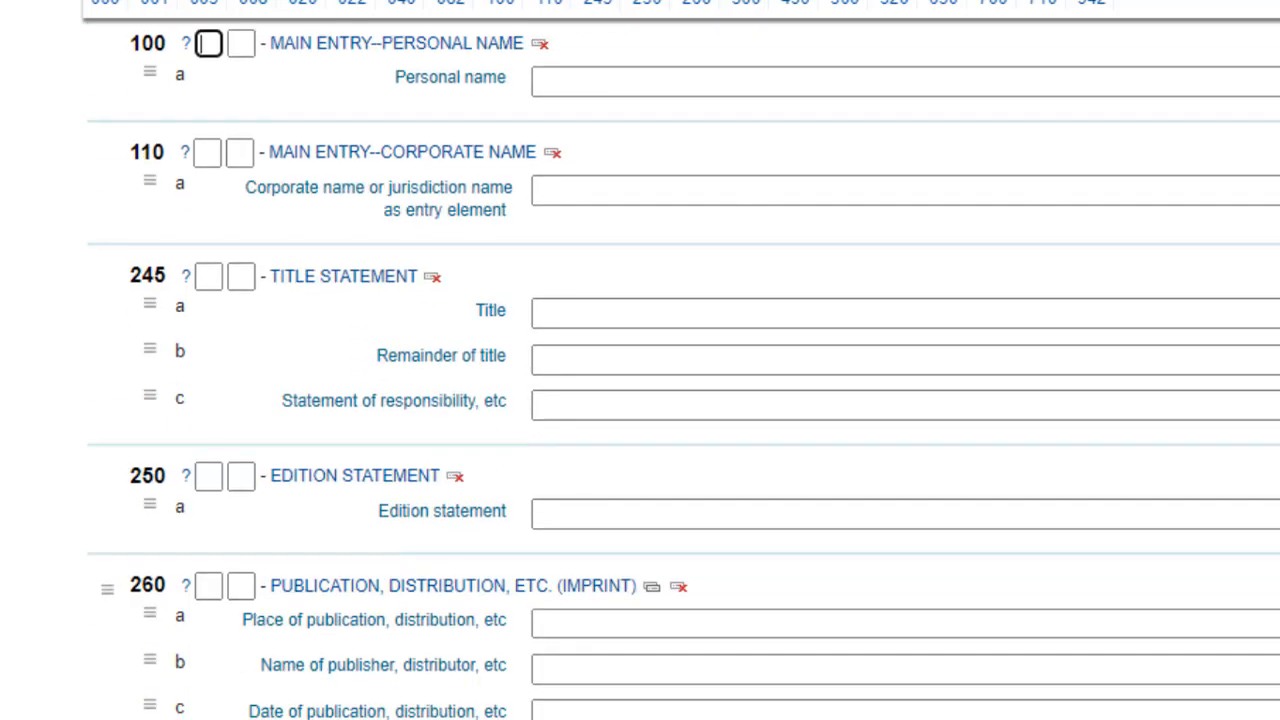
{"action": "scroll", "coordinate": [640, 360], "scroll_direction": "down", "scroll_amount": 1}
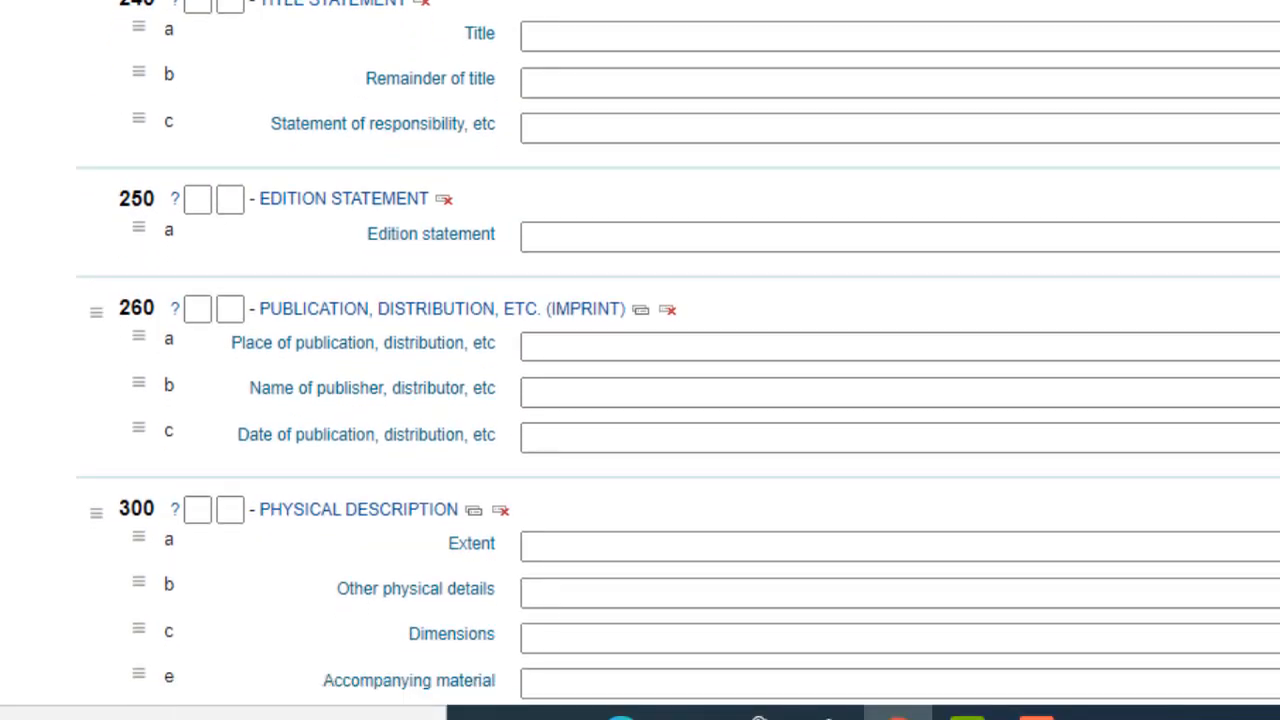
{"action": "scroll", "coordinate": [640, 360], "scroll_direction": "down", "scroll_amount": 1}
{"action": "scroll", "coordinate": [640, 360], "scroll_direction": "down", "scroll_amount": 1}
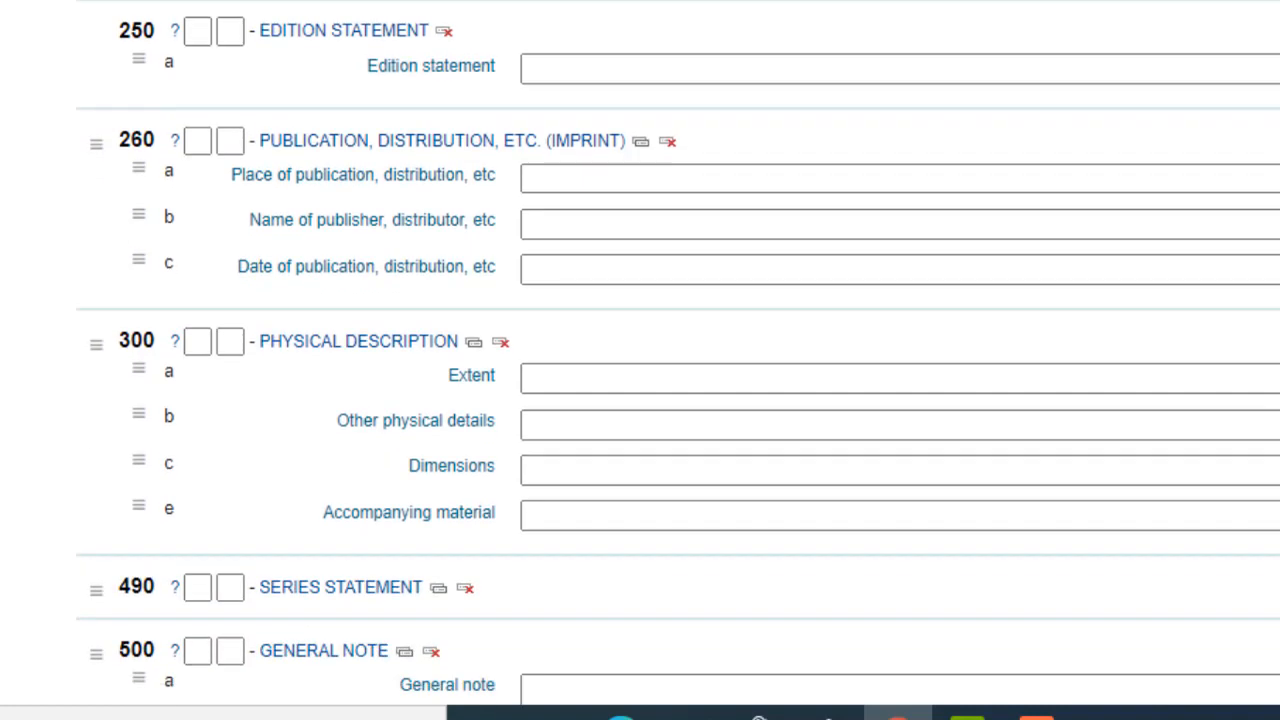
{"action": "scroll", "coordinate": [640, 360], "scroll_direction": "down", "scroll_amount": 2}
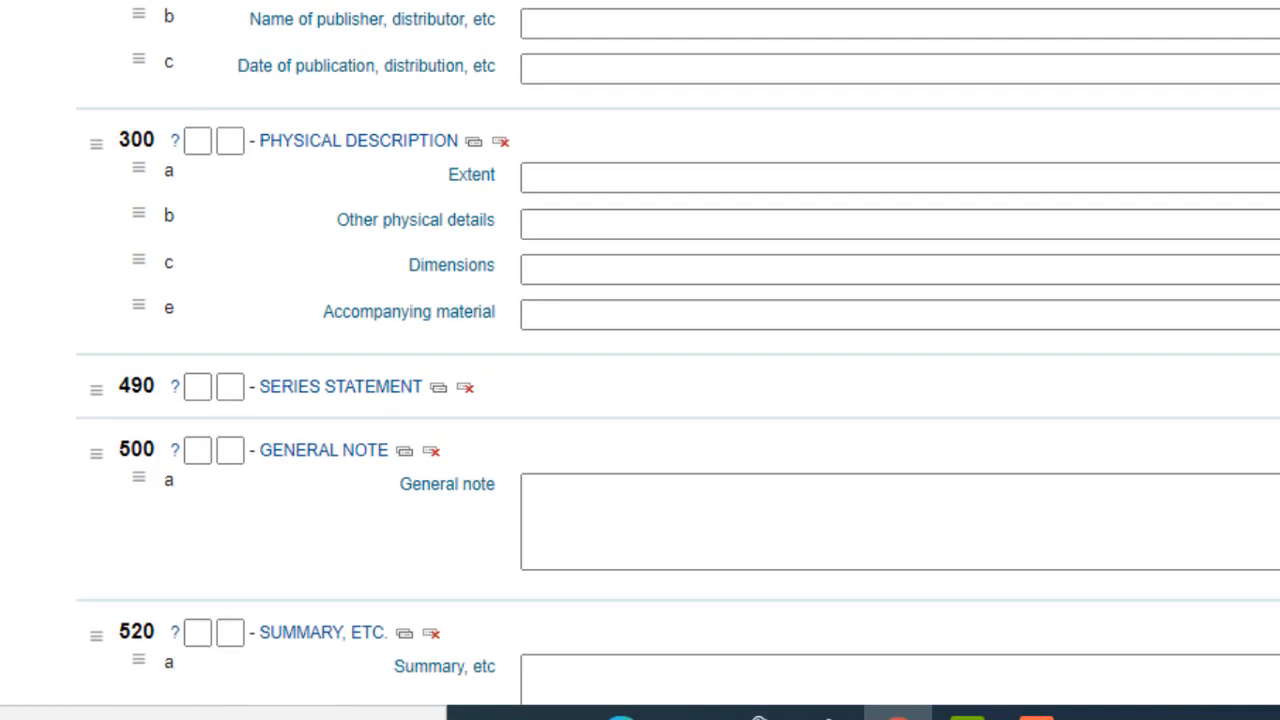
{"action": "scroll", "coordinate": [765, 483], "scroll_direction": "down", "scroll_amount": 2}
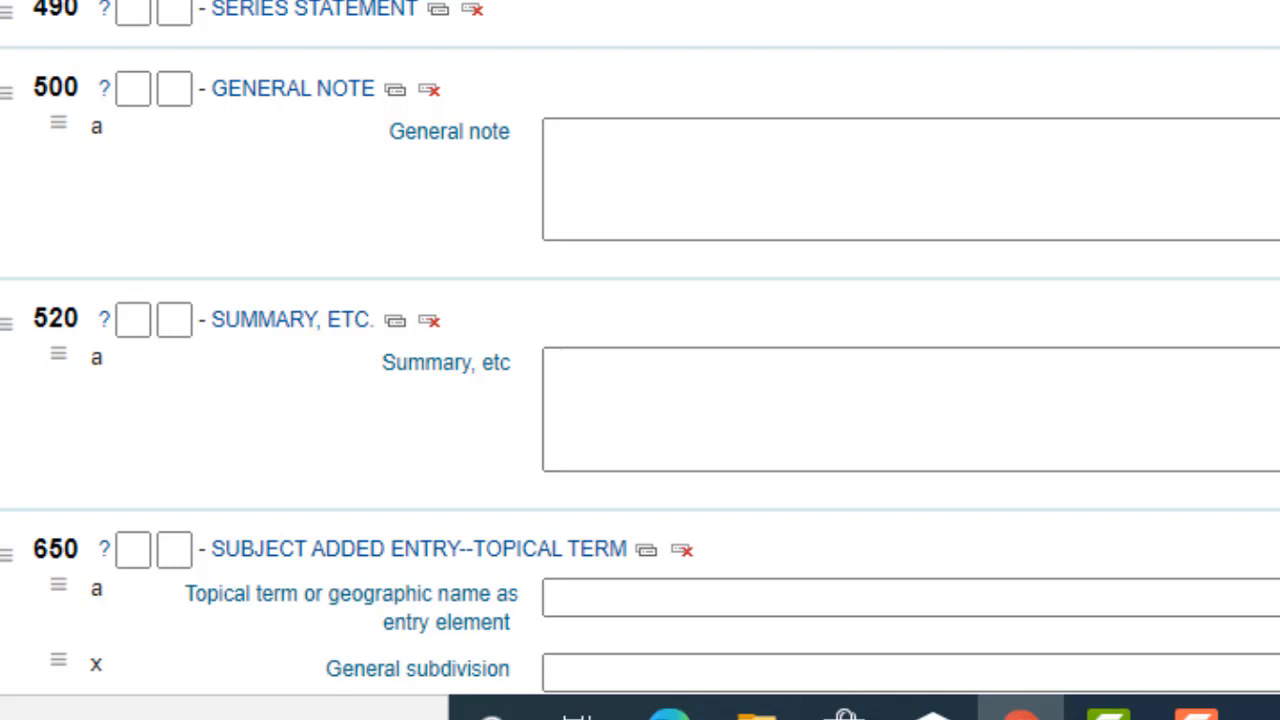
{"action": "scroll", "coordinate": [640, 360], "scroll_direction": "down", "scroll_amount": 5}
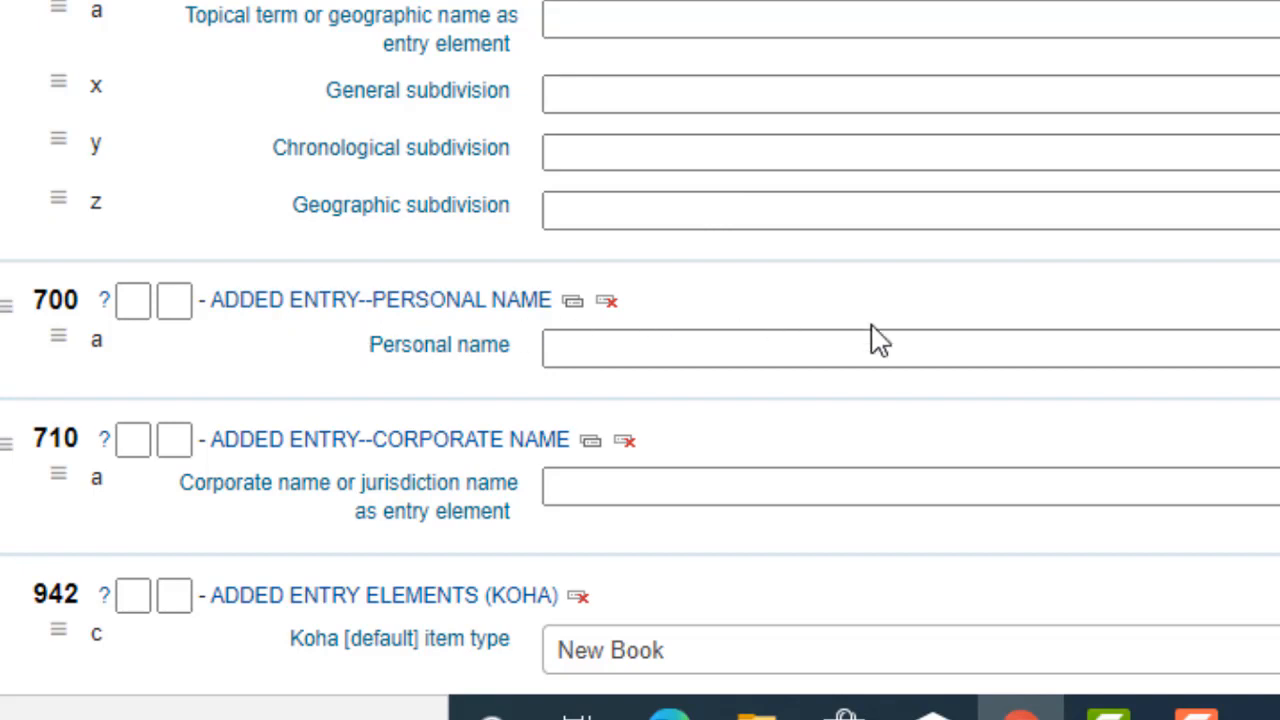
{"action": "scroll", "coordinate": [640, 360], "scroll_direction": "down", "scroll_amount": 2}
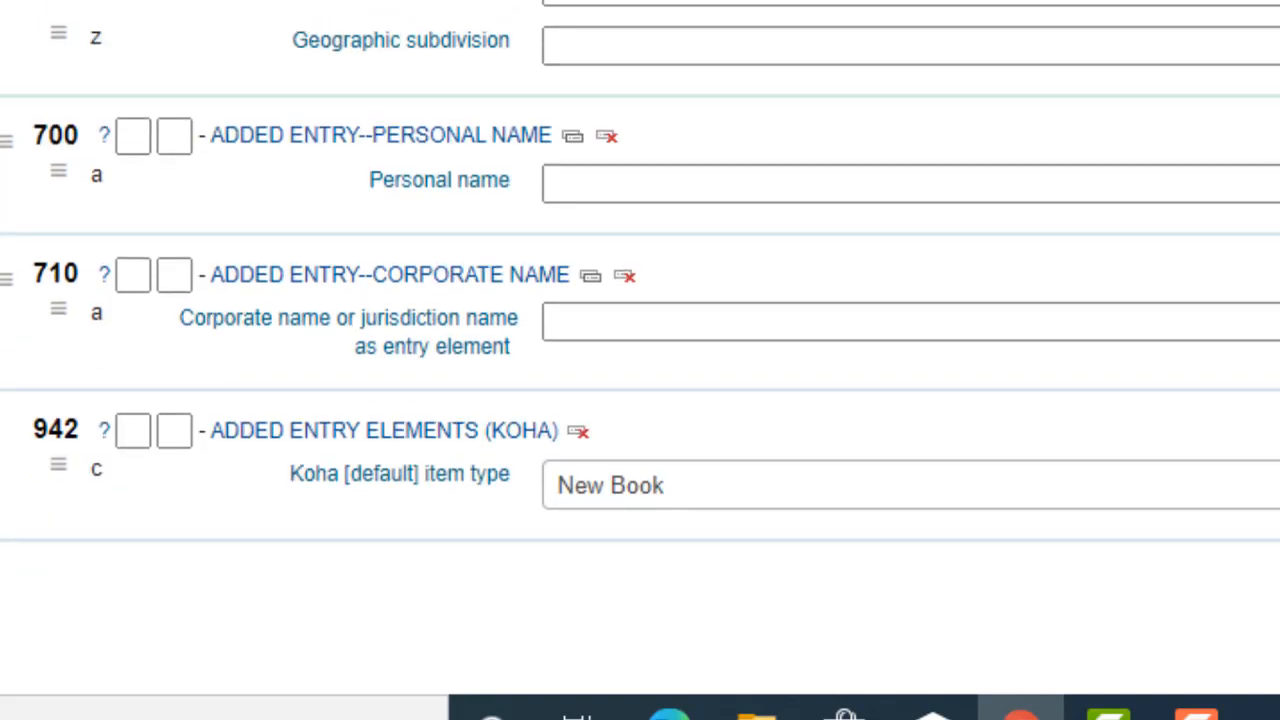
Browse the available Koha default item types in field 942 without changing the selection, and return to the first tags.
{"action": "left_click", "coordinate": [1066, 508]}
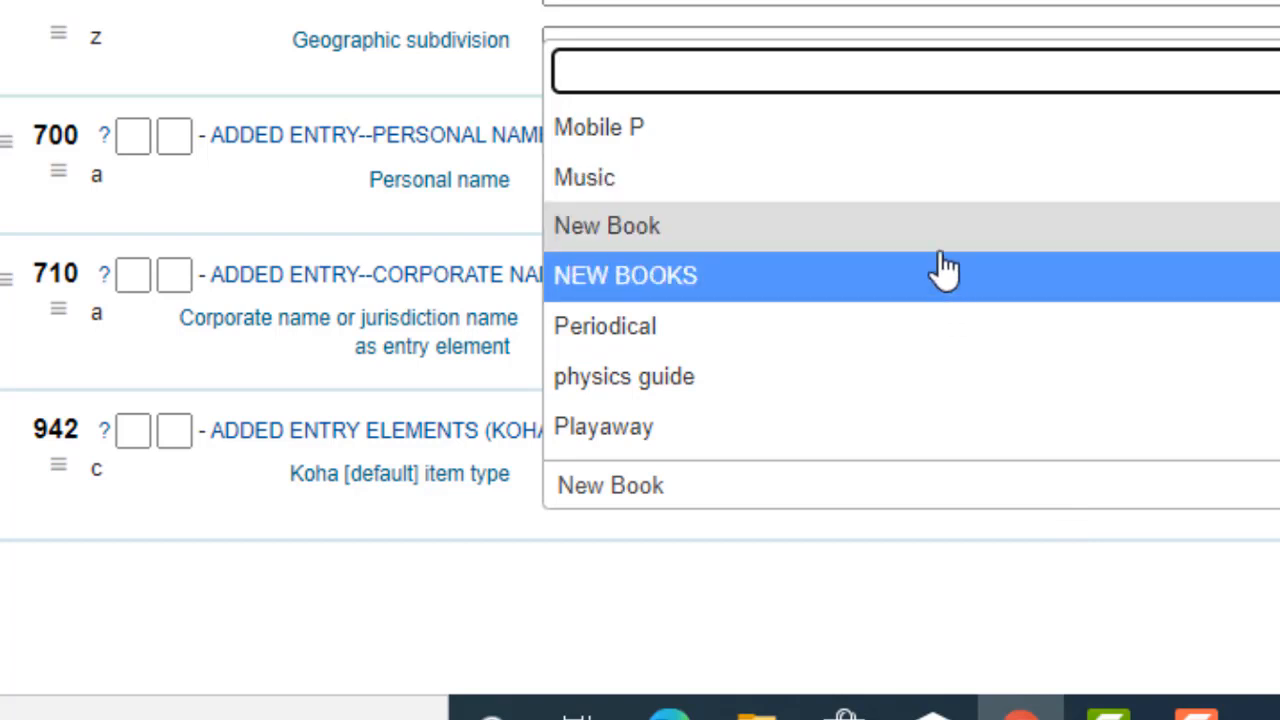
{"action": "key", "text": "Up"}
{"action": "key", "text": "Down"}
{"action": "key", "text": "Down"}
{"action": "key", "text": "Down"}
{"action": "key", "text": "Down"}
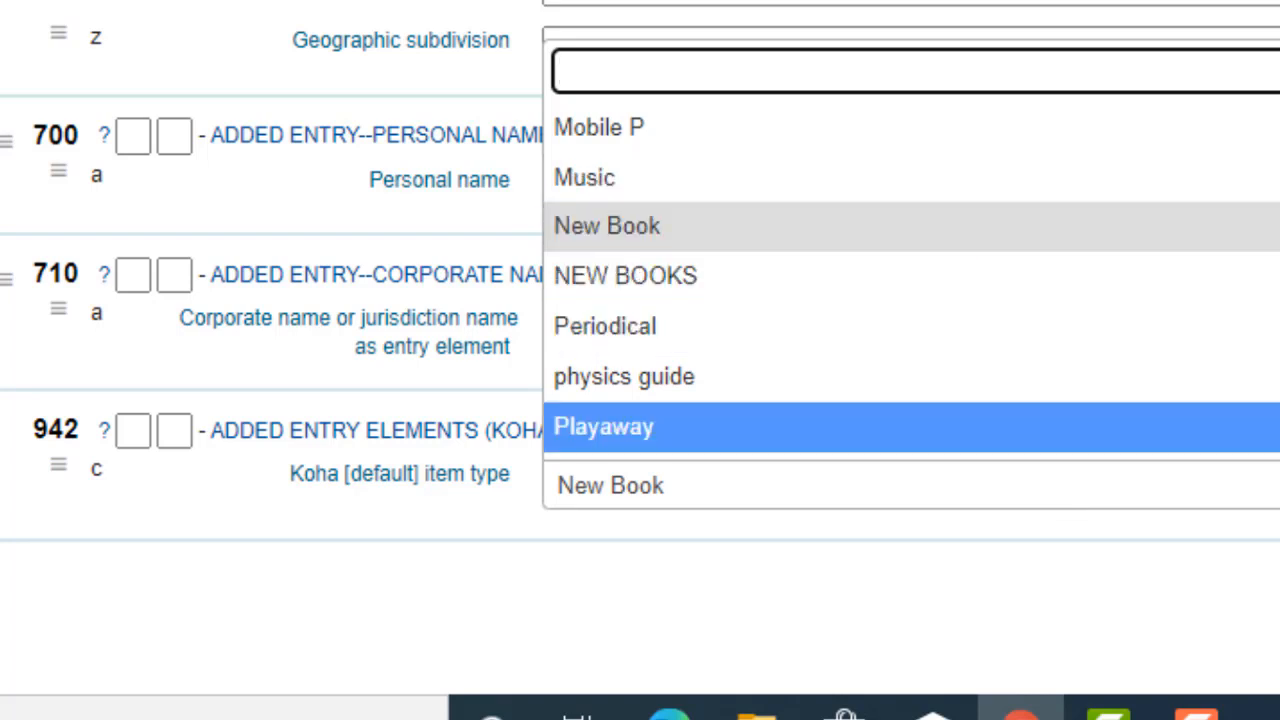
{"action": "key", "text": "Escape"}
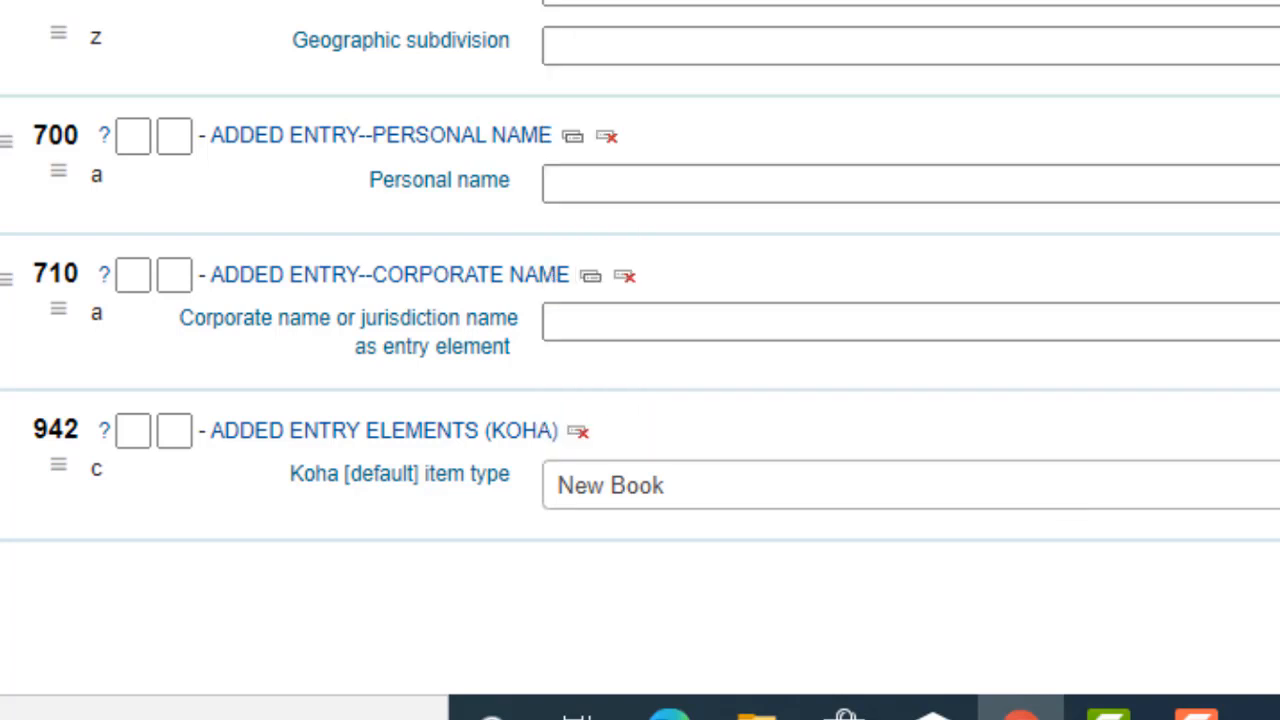
{"action": "scroll", "coordinate": [640, 300], "scroll_direction": "up", "scroll_amount": 15}
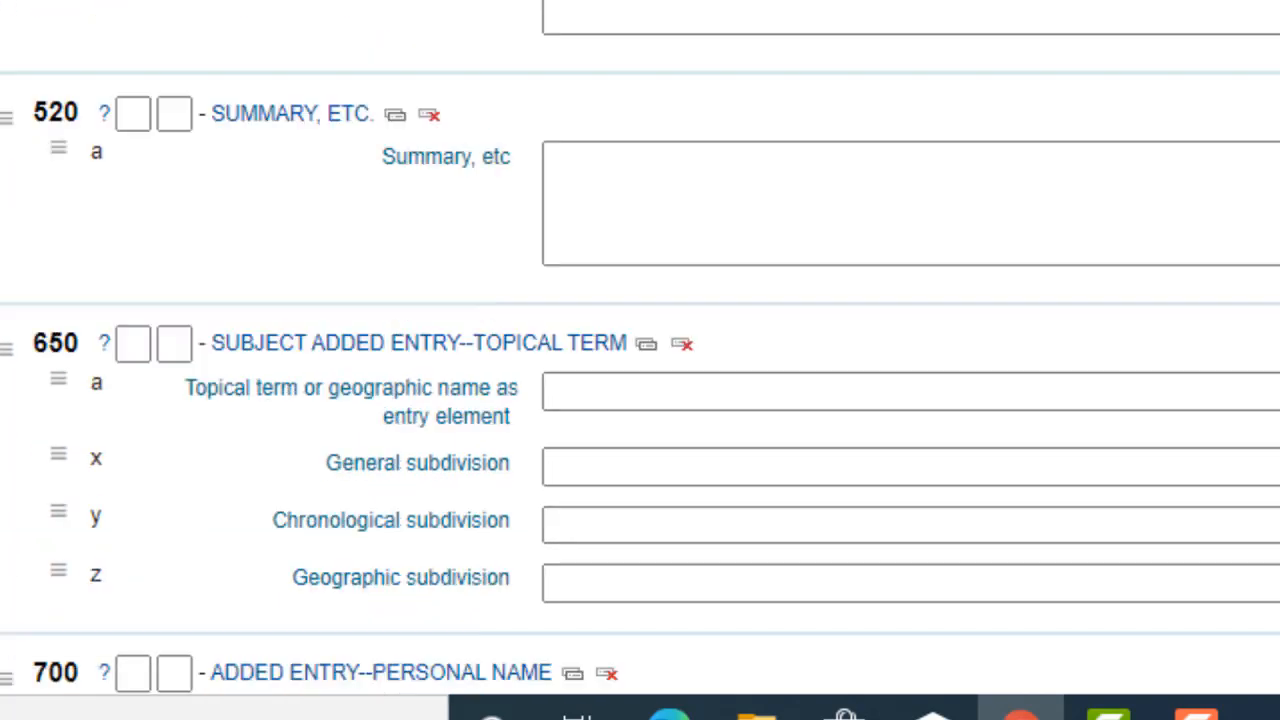
{"action": "scroll", "coordinate": [640, 360], "scroll_direction": "up", "scroll_amount": 2}
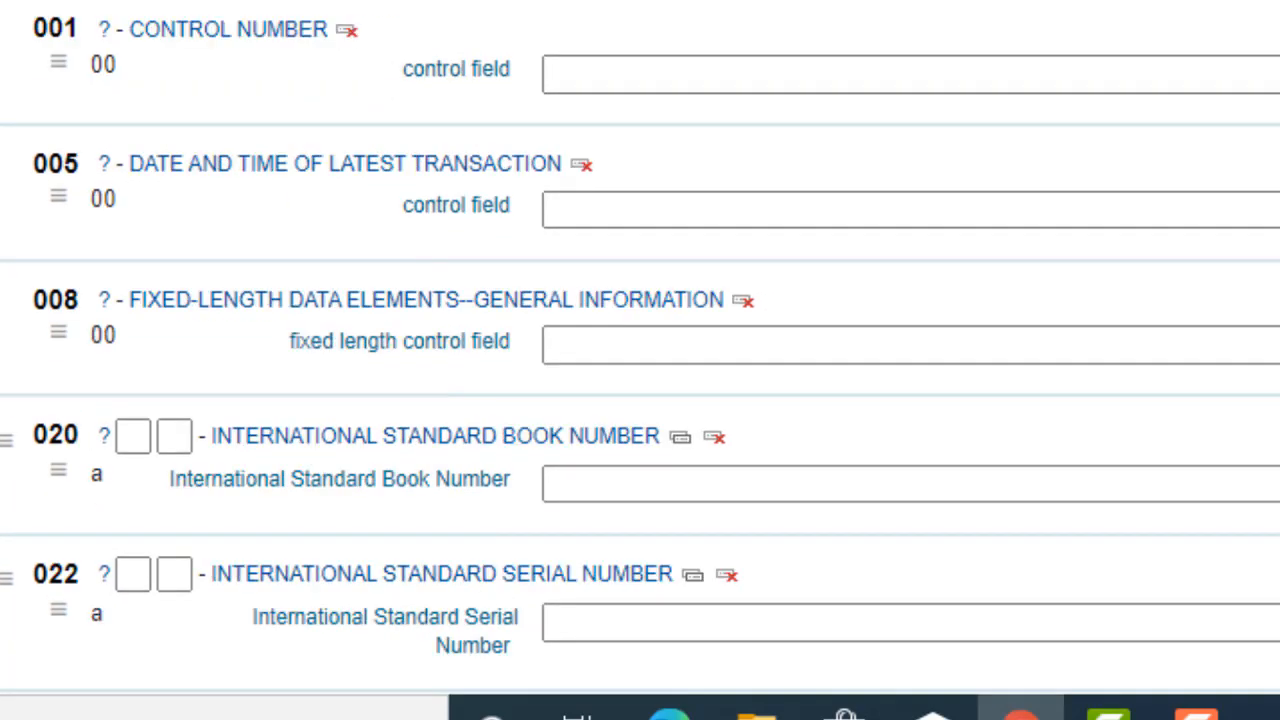